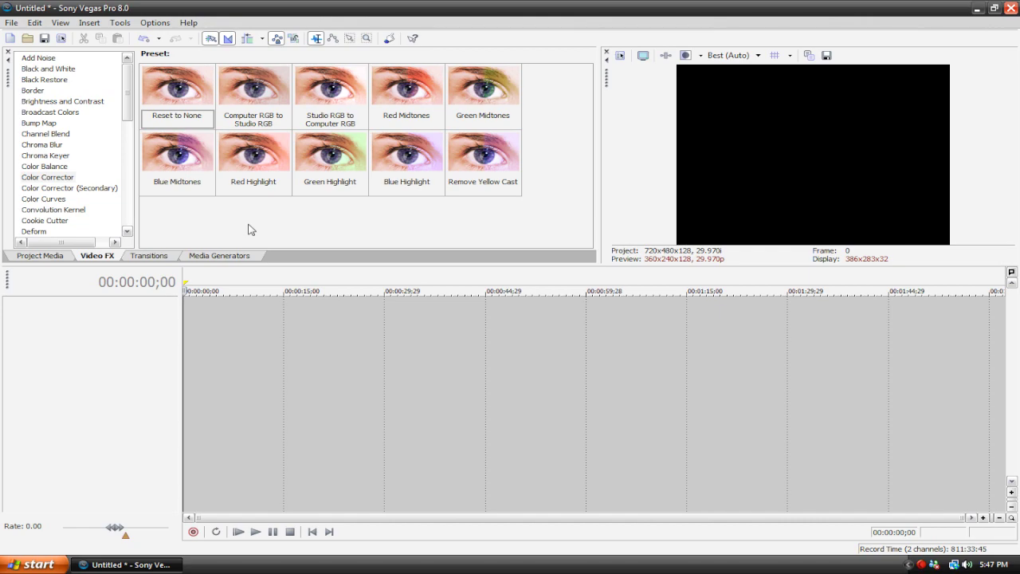
# Open the File menu of the empty untitled project.
pyautogui.click(11, 22)
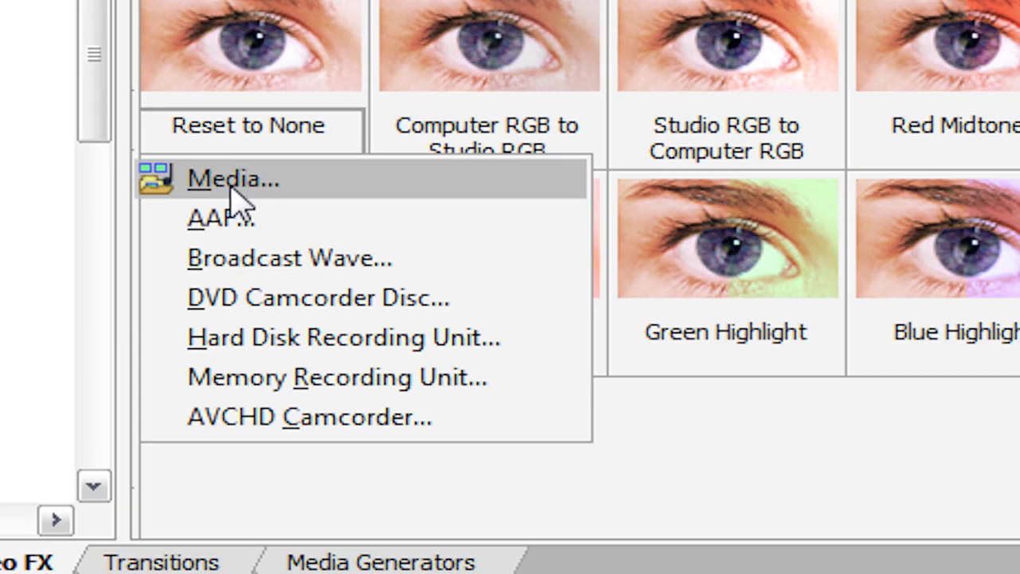
# Import Bear.wmv and drag it from Project Media to the start of the timeline.
pyautogui.click(613, 481)
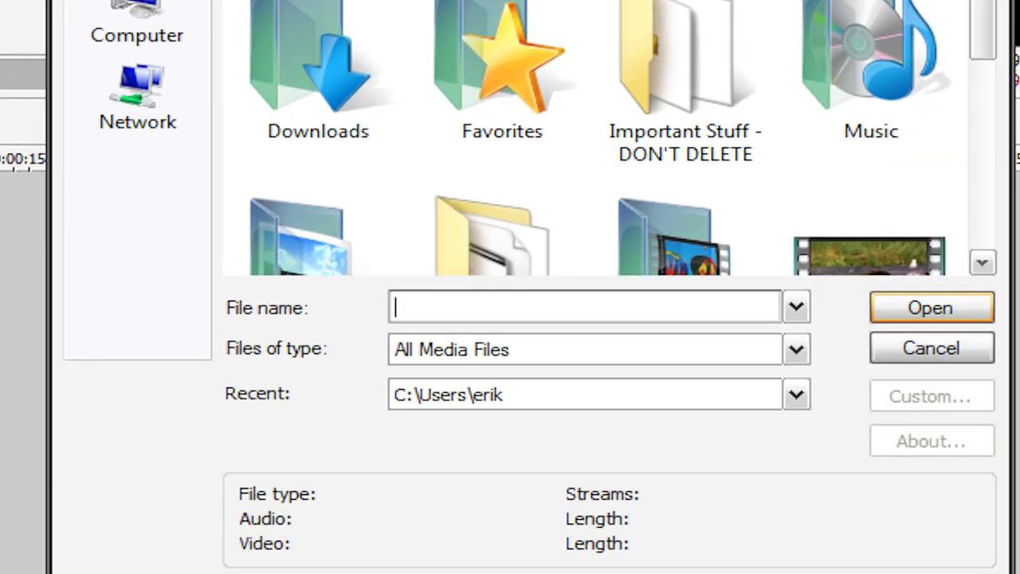
pyautogui.scroll(-3, 980, 91)
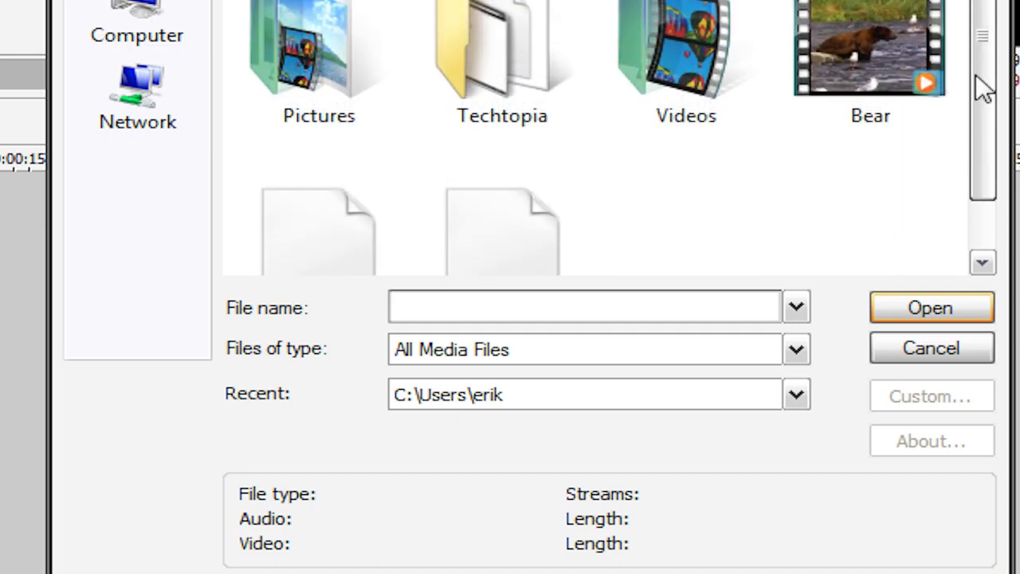
pyautogui.doubleClick(871, 44)
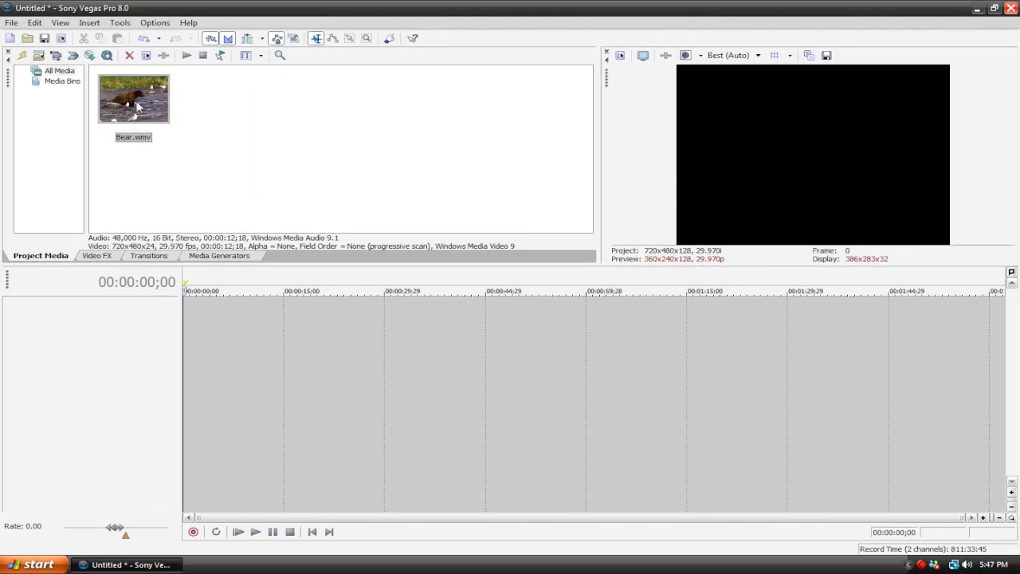
pyautogui.moveTo(142, 108); pyautogui.dragTo(193, 342)
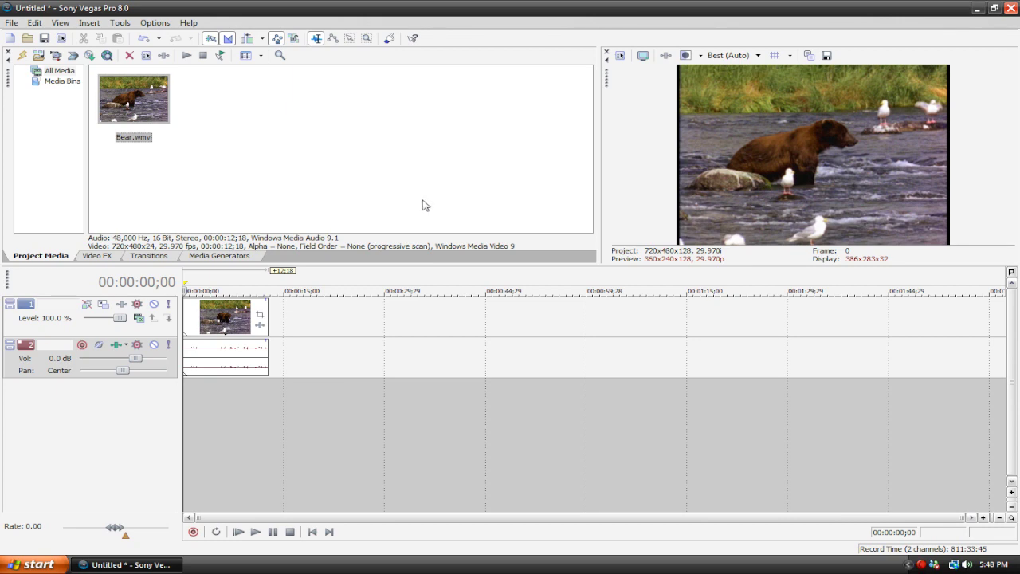
pyautogui.click(6, 24)
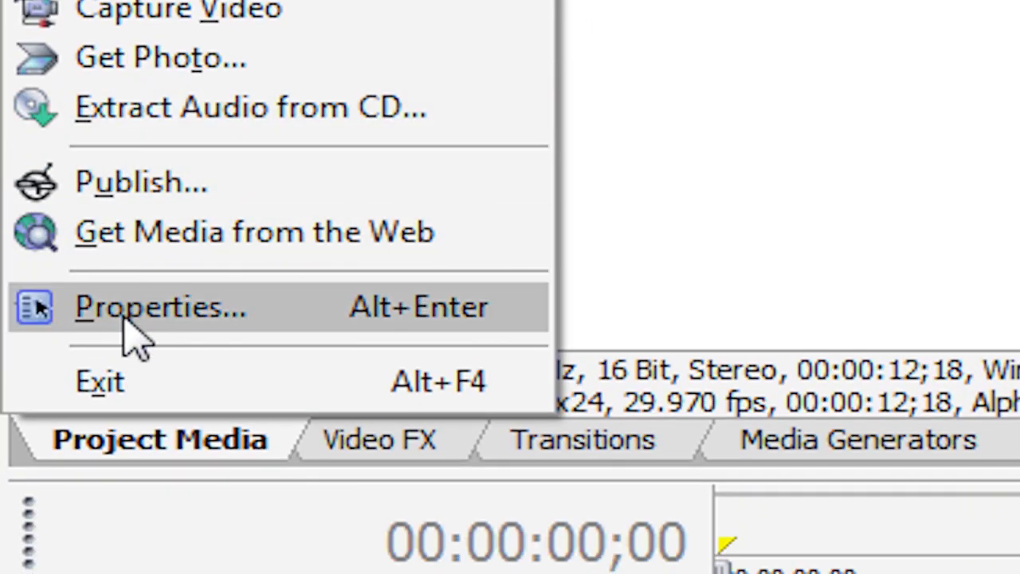
# Choose the HDV 720-30p (1280x720, 29.970 fps) template in Project Properties.
pyautogui.click(132, 335)
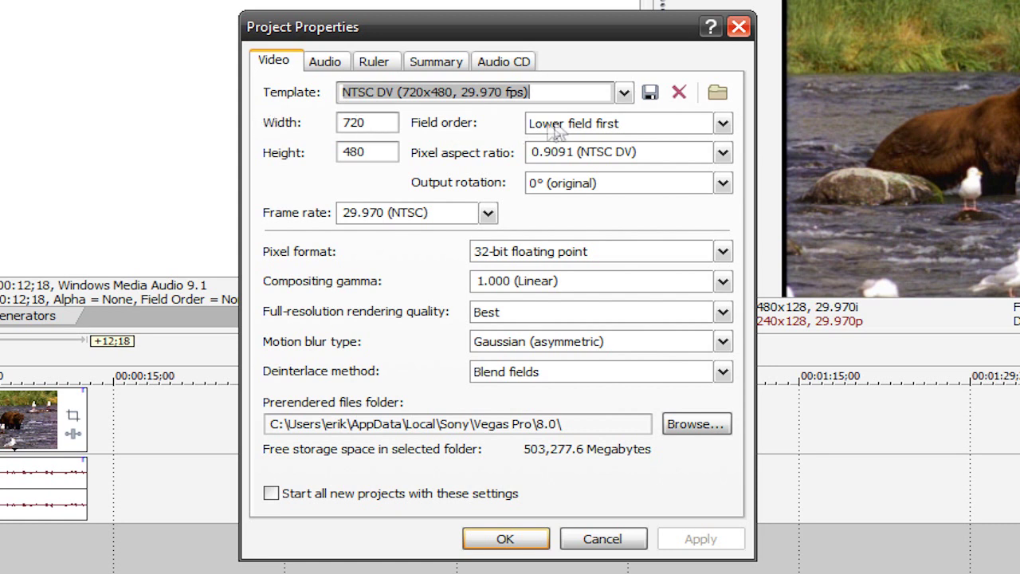
pyautogui.click(624, 93)
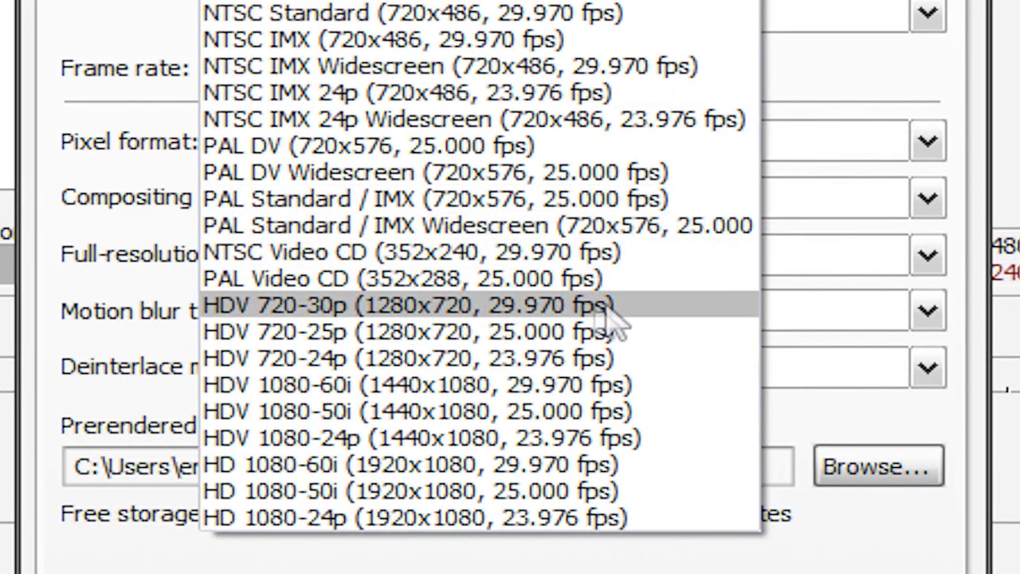
pyautogui.click(668, 315)
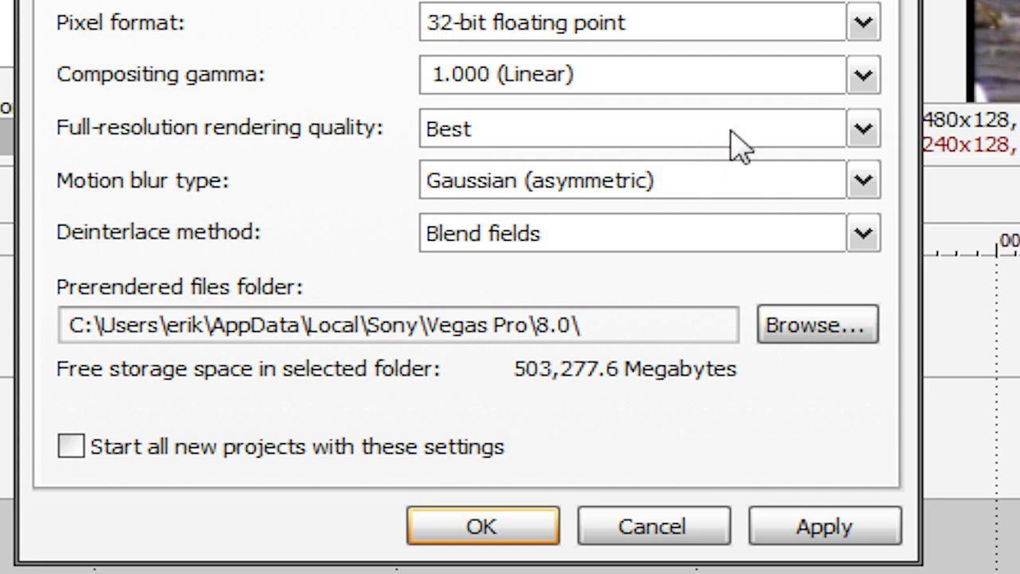
# Keep Best rendering quality and Gaussian (asymmetric) motion blur.
pyautogui.click(814, 133)
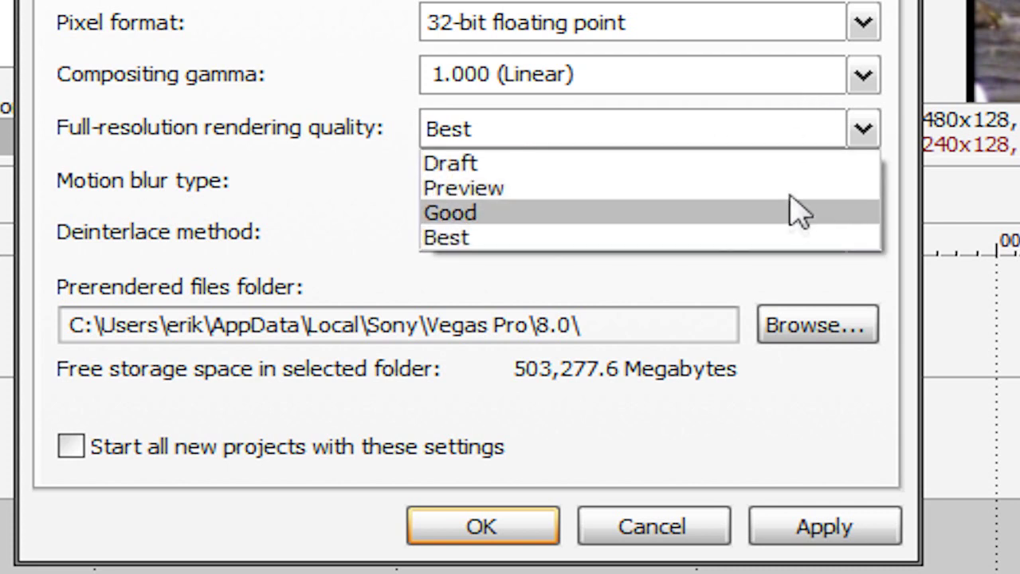
pyautogui.click(792, 209)
pyautogui.click(741, 131)
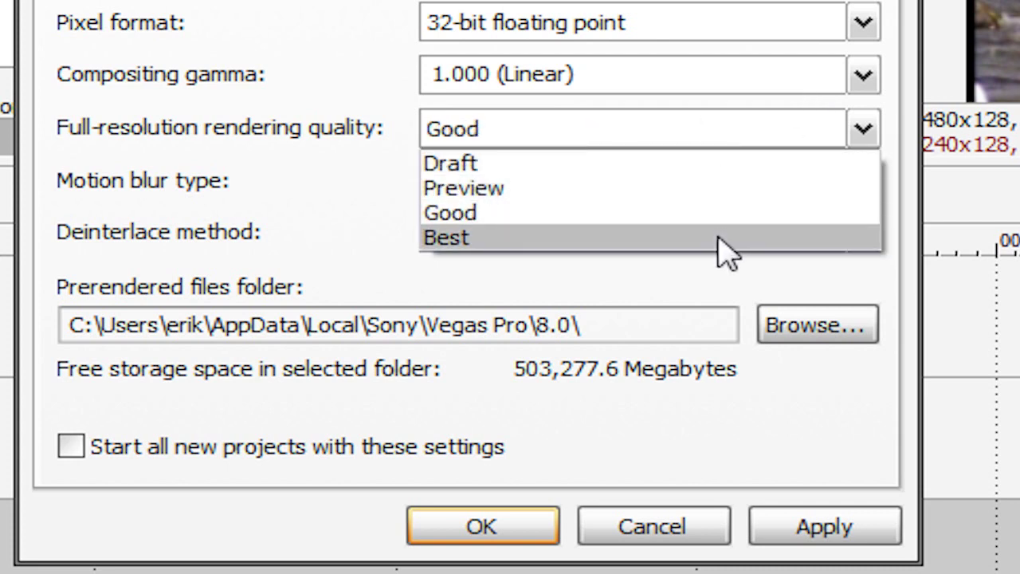
pyautogui.click(722, 237)
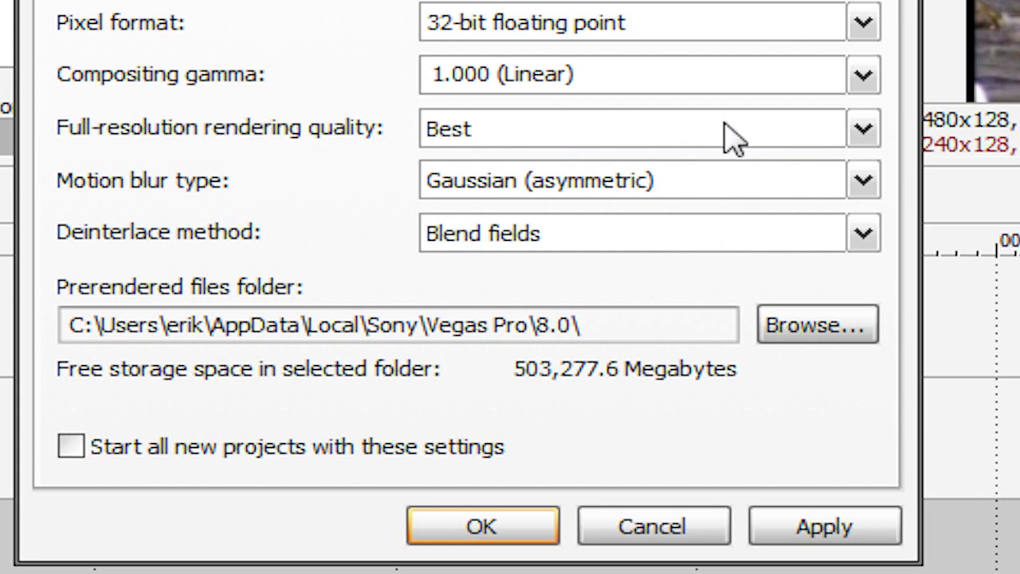
pyautogui.click(821, 191)
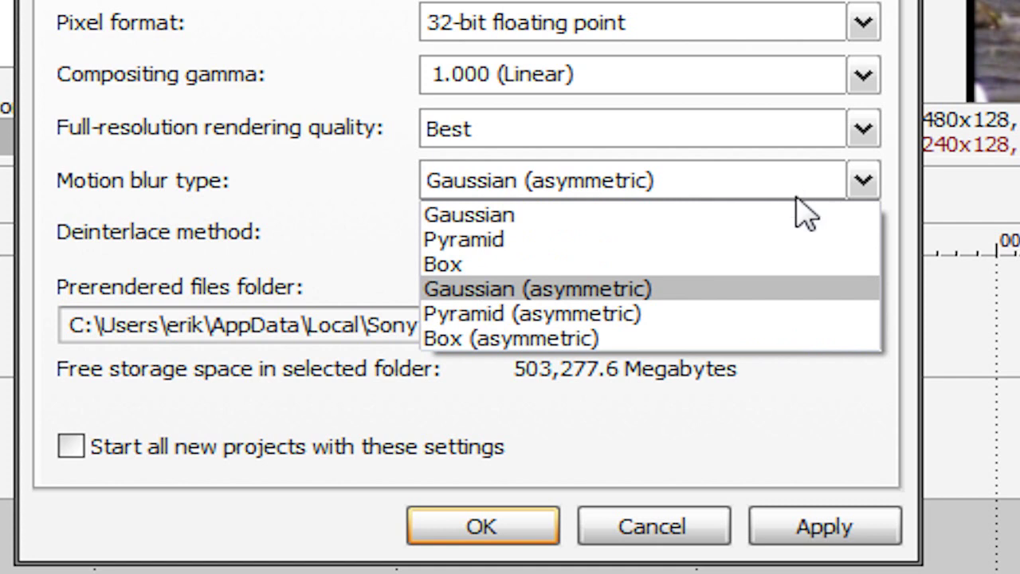
pyautogui.click(761, 293)
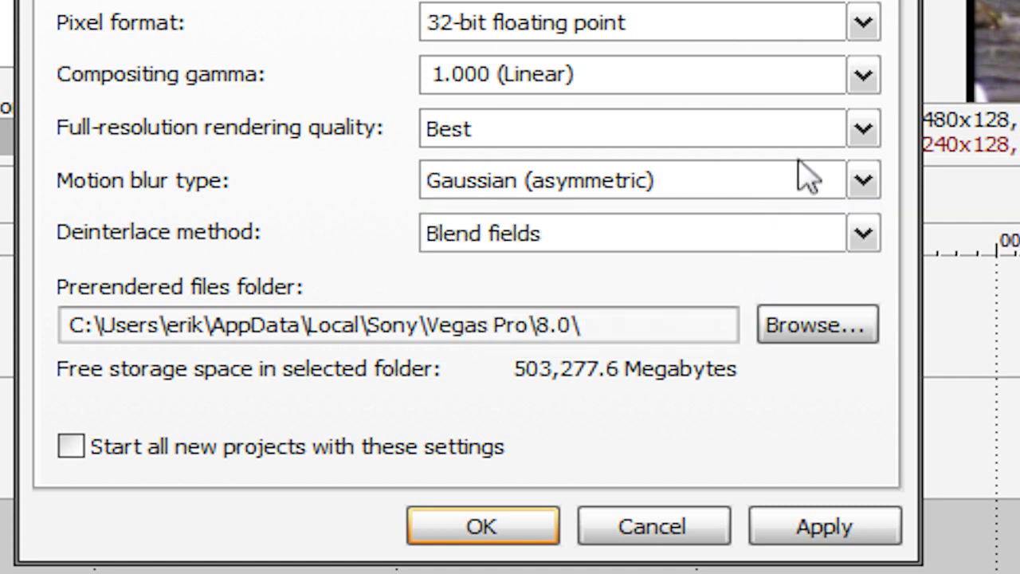
# Keep Blend fields deinterlacing and make these settings the default for new projects.
pyautogui.click(730, 243)
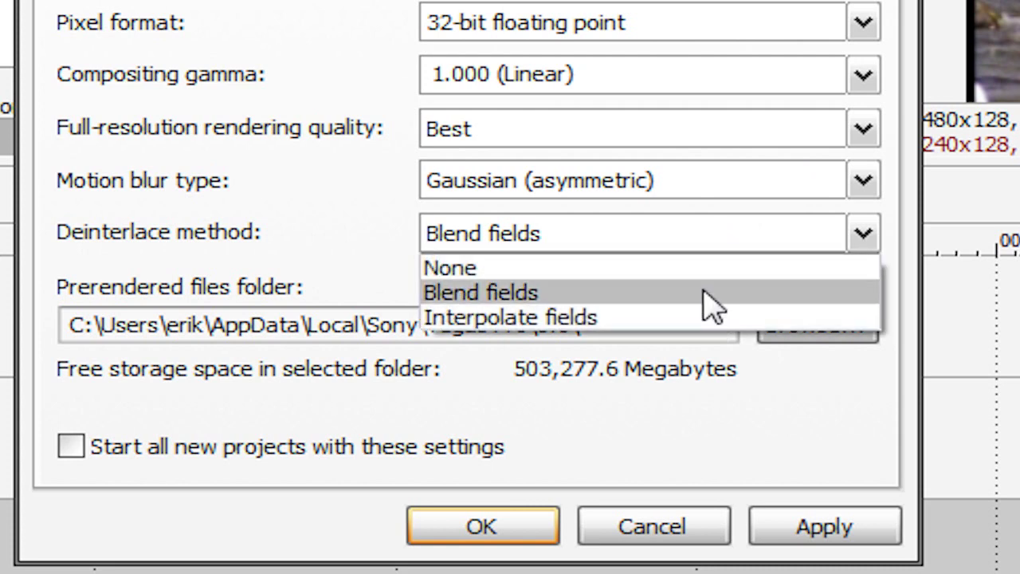
pyautogui.click(703, 291)
pyautogui.click(682, 246)
pyautogui.click(672, 292)
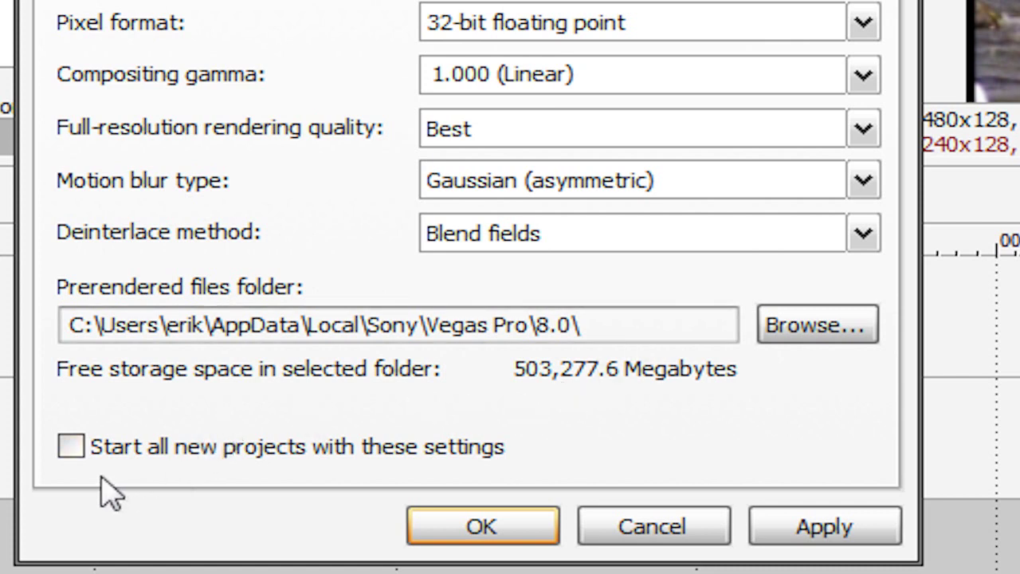
pyautogui.click(70, 448)
pyautogui.click(478, 526)
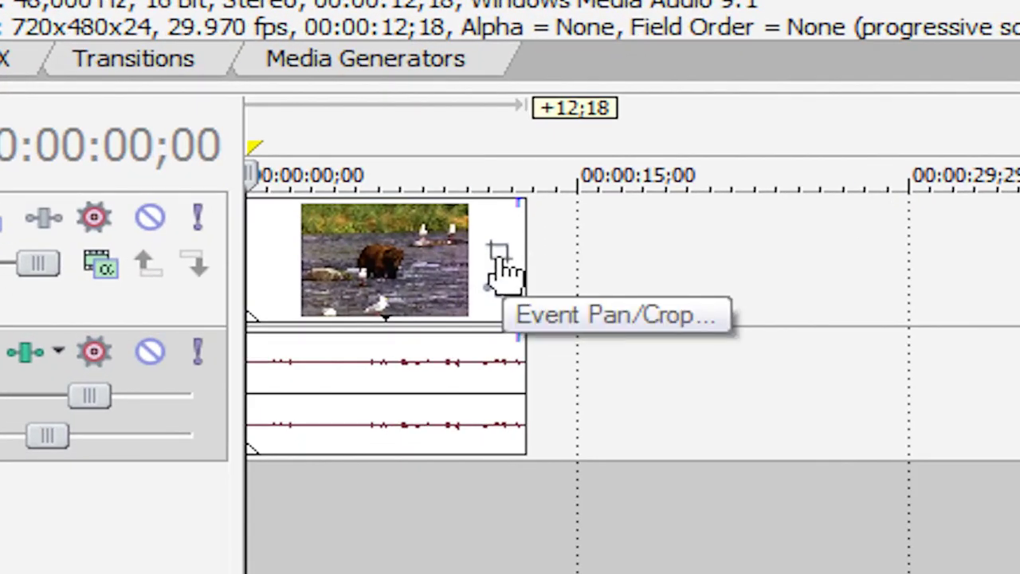
pyautogui.click(383, 266)
# Apply the 16:9 Widescreen TV pan/crop preset to the Bear clip and return to the start.
pyautogui.rightClick(381, 267)
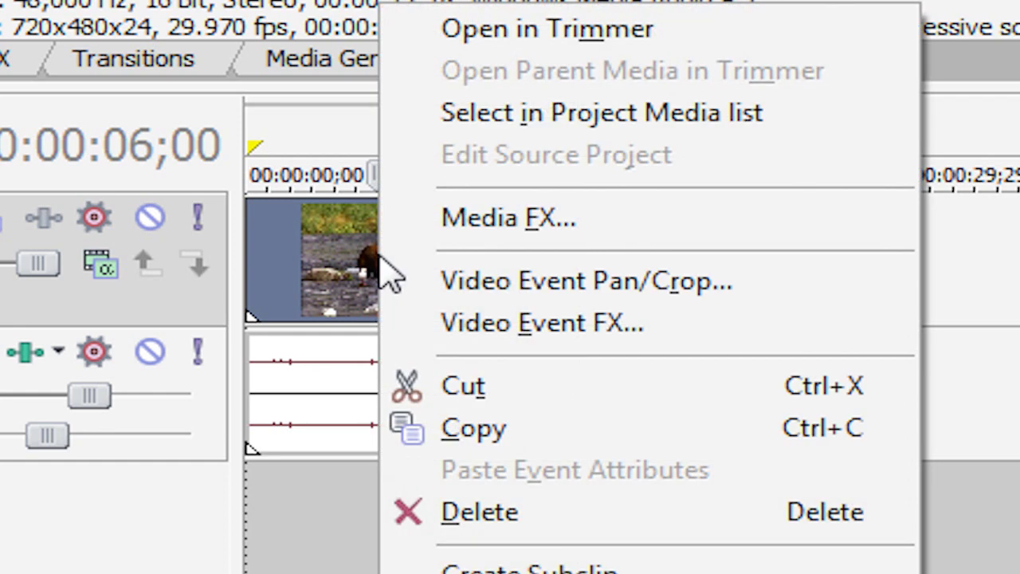
pyautogui.click(555, 286)
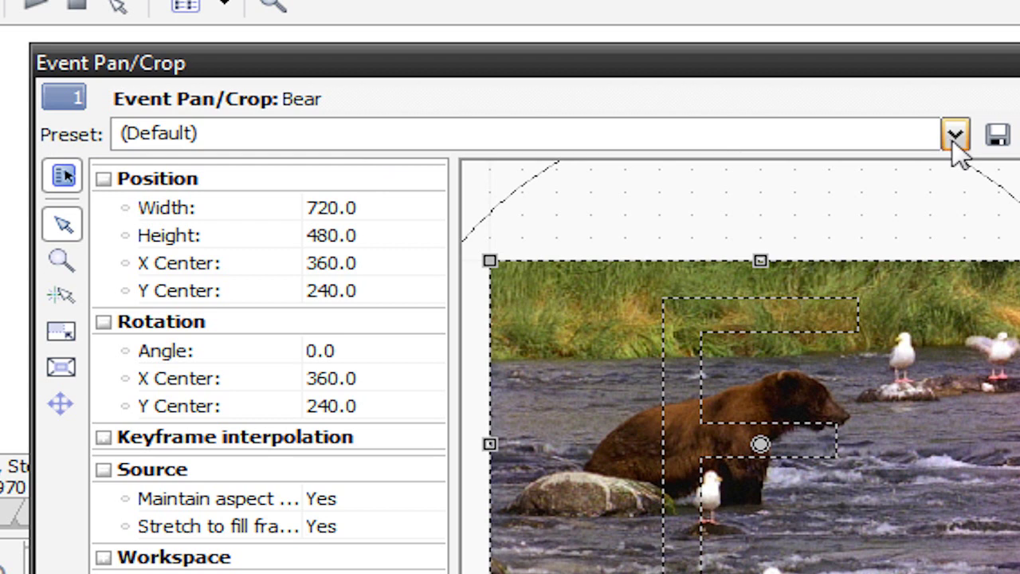
pyautogui.click(955, 136)
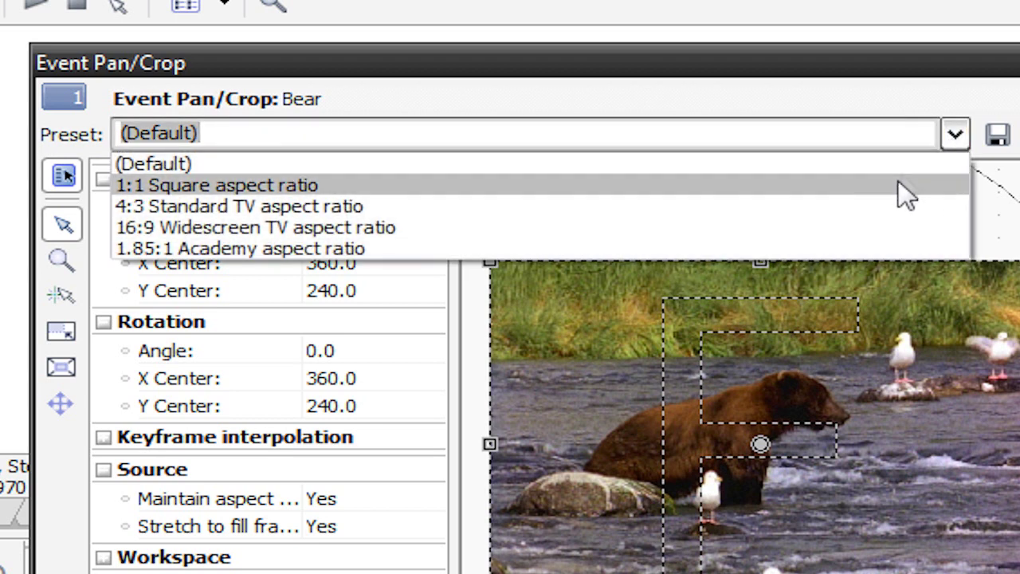
pyautogui.click(899, 231)
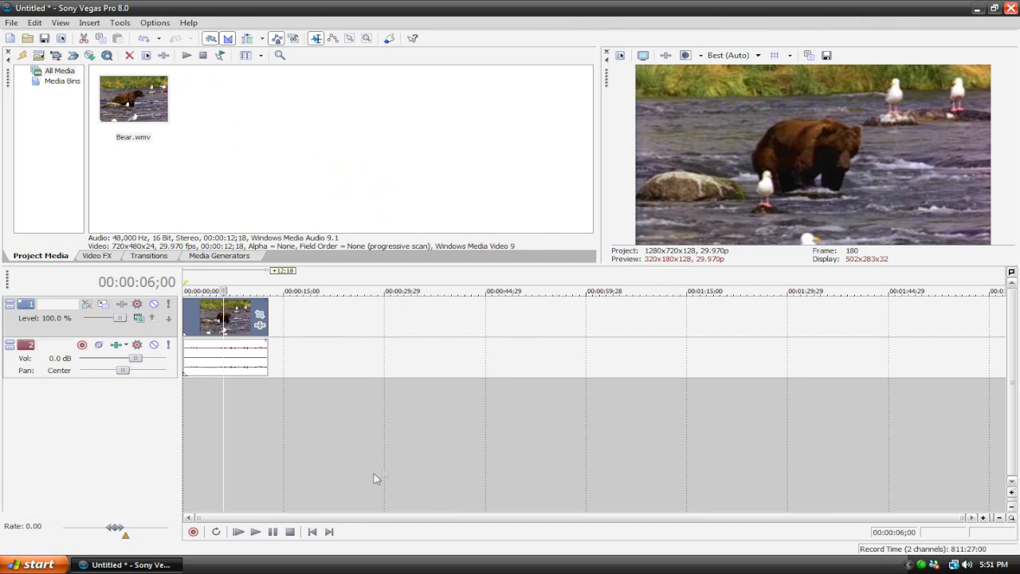
pyautogui.click(312, 532)
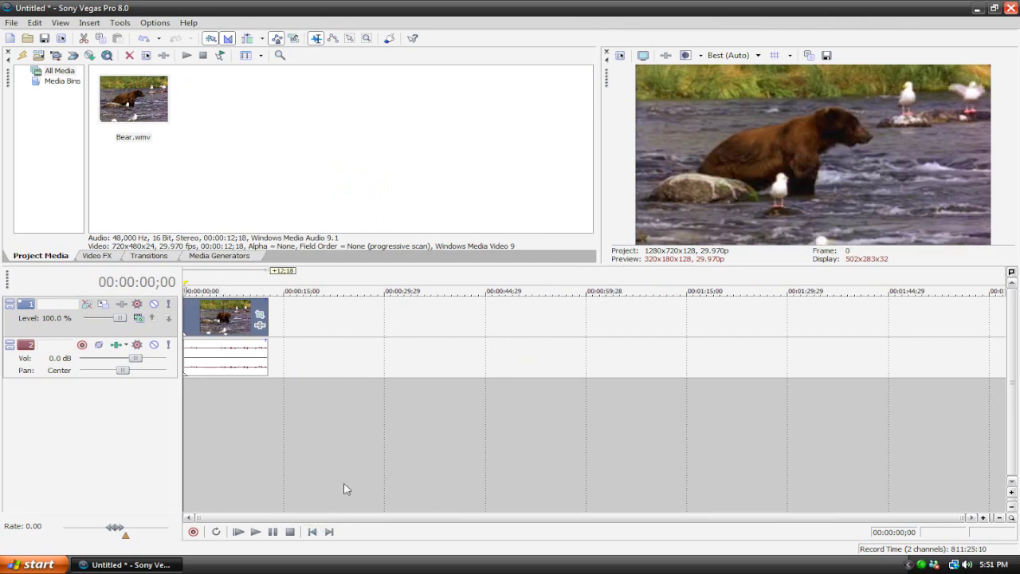
# In Render As, save to the user's home folder with file name 'HD Clip'.
pyautogui.click(11, 23)
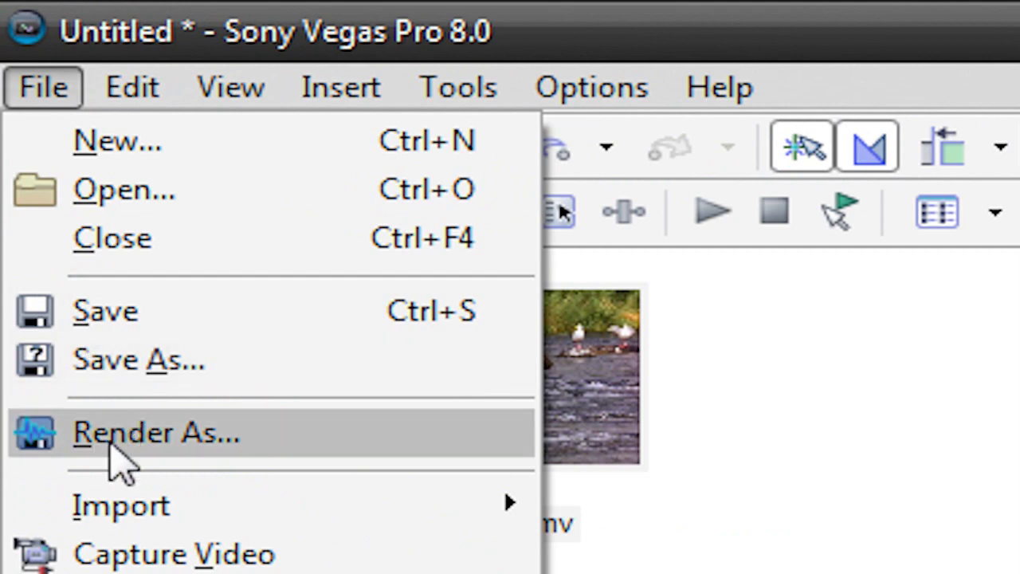
pyautogui.click(112, 448)
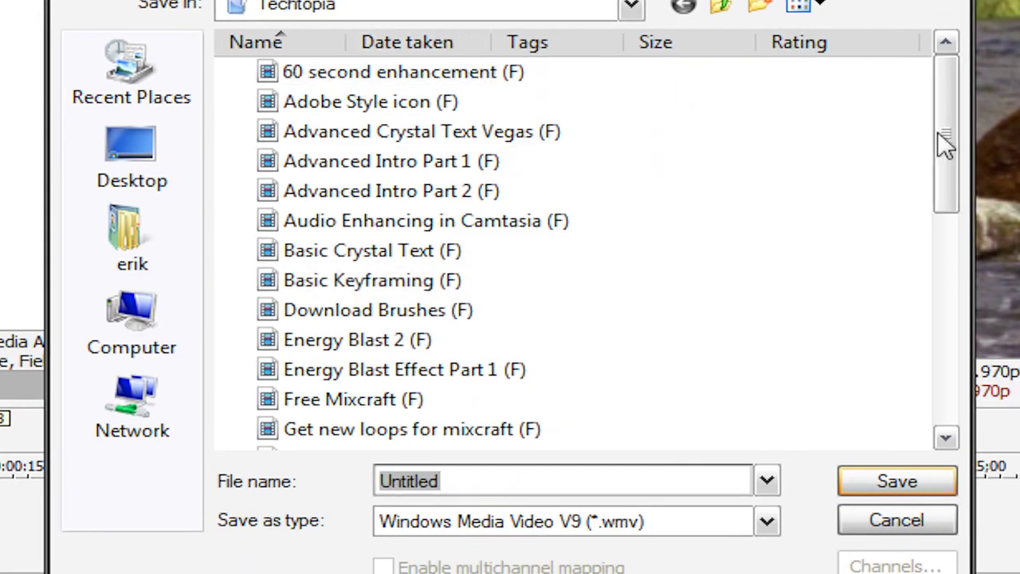
pyautogui.moveTo(945, 144); pyautogui.dragTo(986, 118)
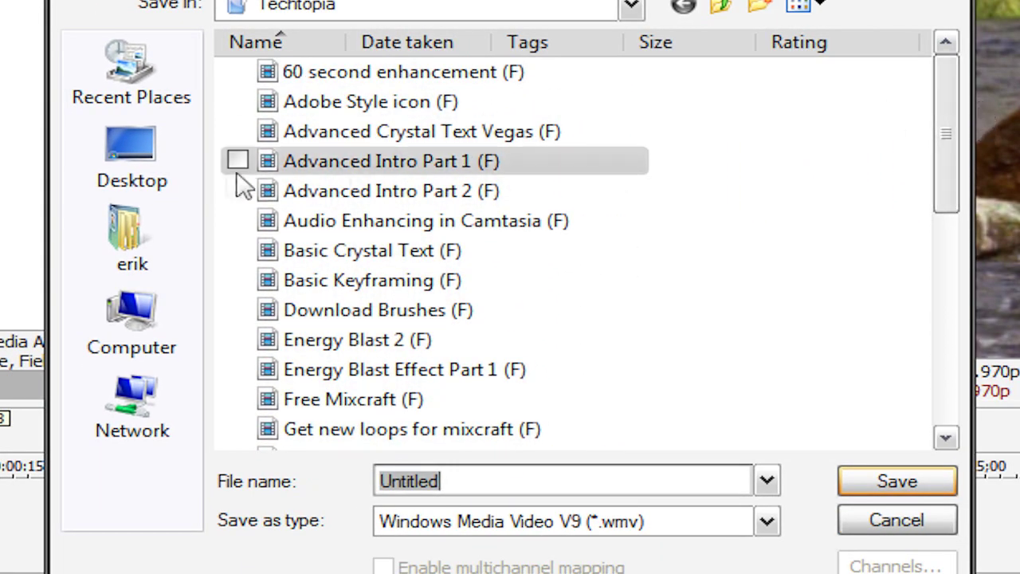
pyautogui.click(133, 243)
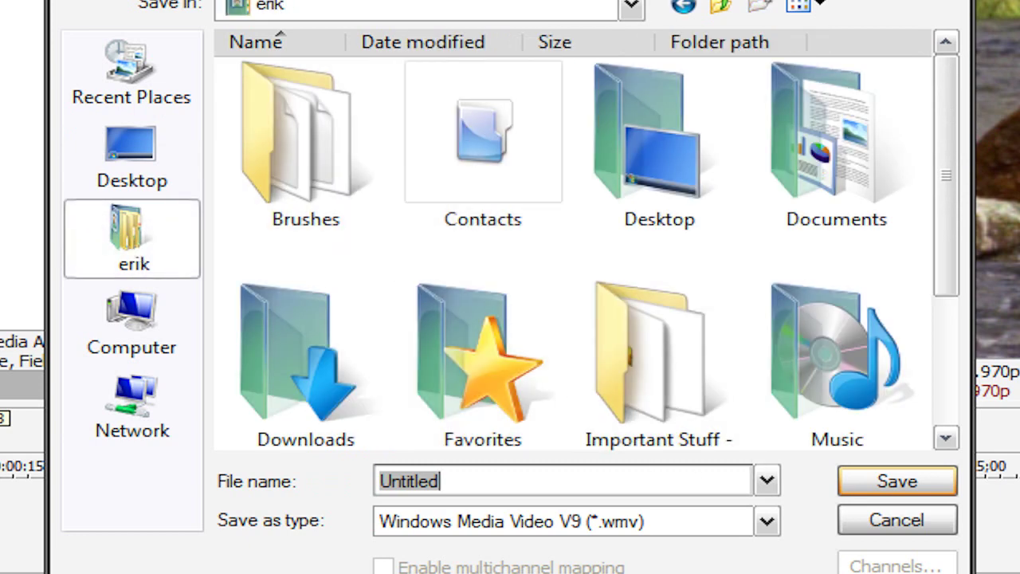
pyautogui.press('BackSpace')
pyautogui.write('HD Clip')
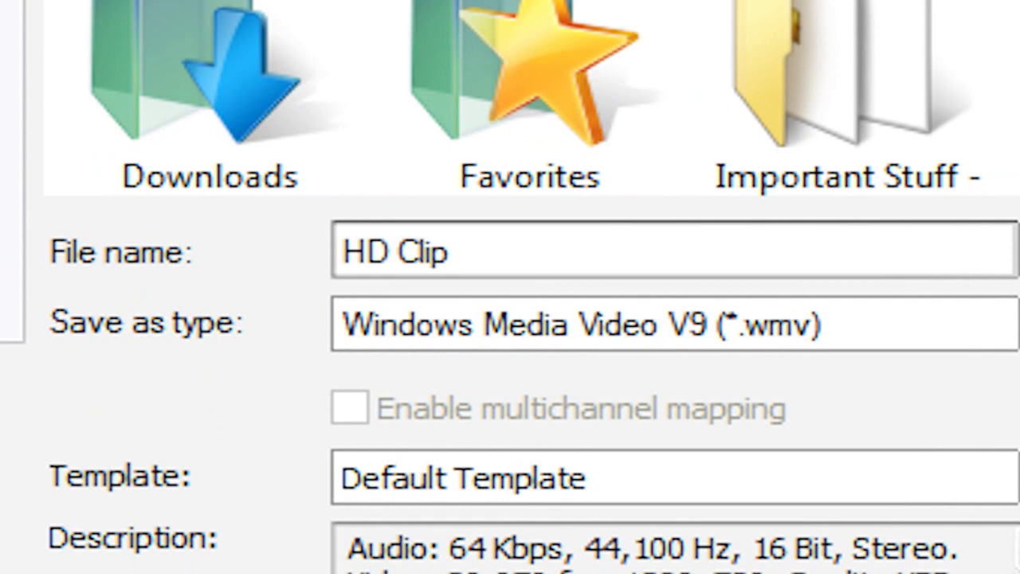
# Set the output type to Windows Media Video V9 and turn off Stretch video.
pyautogui.click(917, 331)
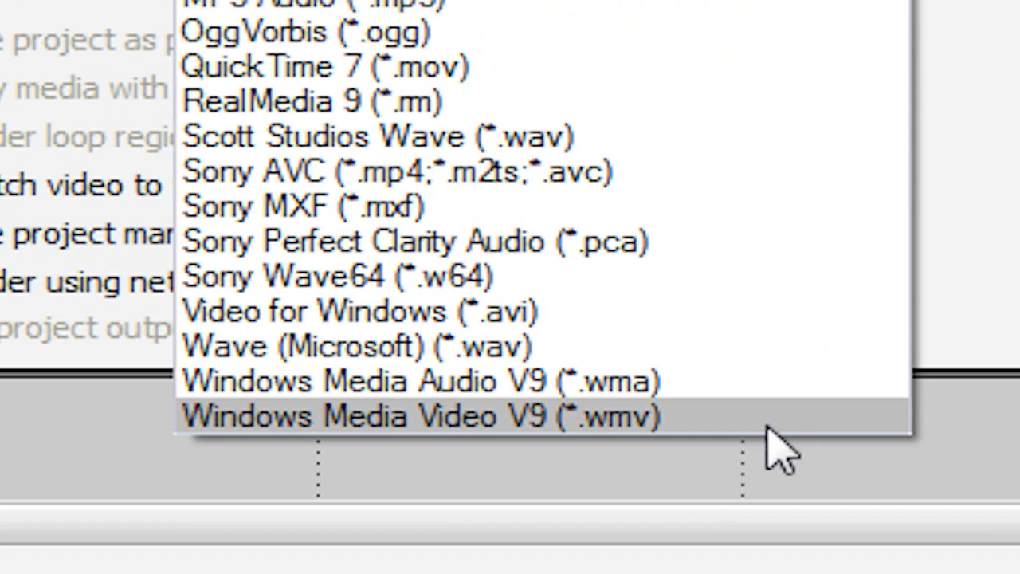
pyautogui.click(765, 416)
pyautogui.press('space')
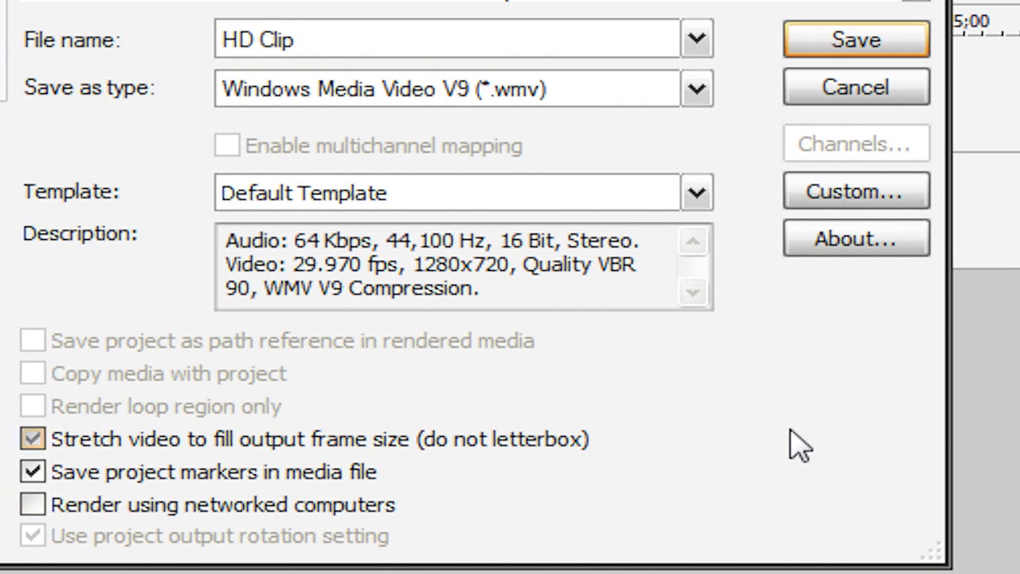
pyautogui.press('space')
# Select the 6 Mbps HD 720-30p Video render template.
pyautogui.click(697, 193)
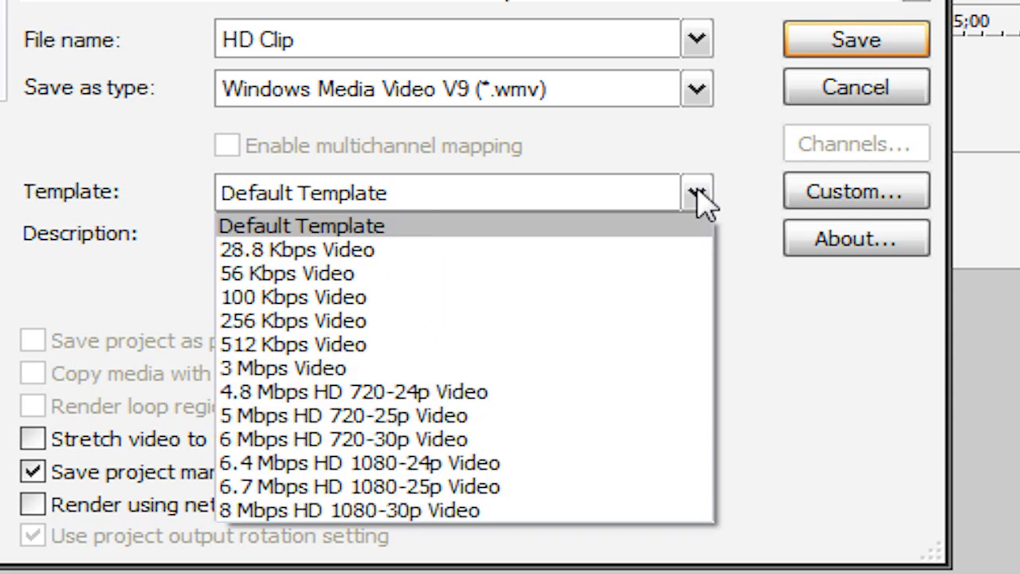
pyautogui.click(608, 440)
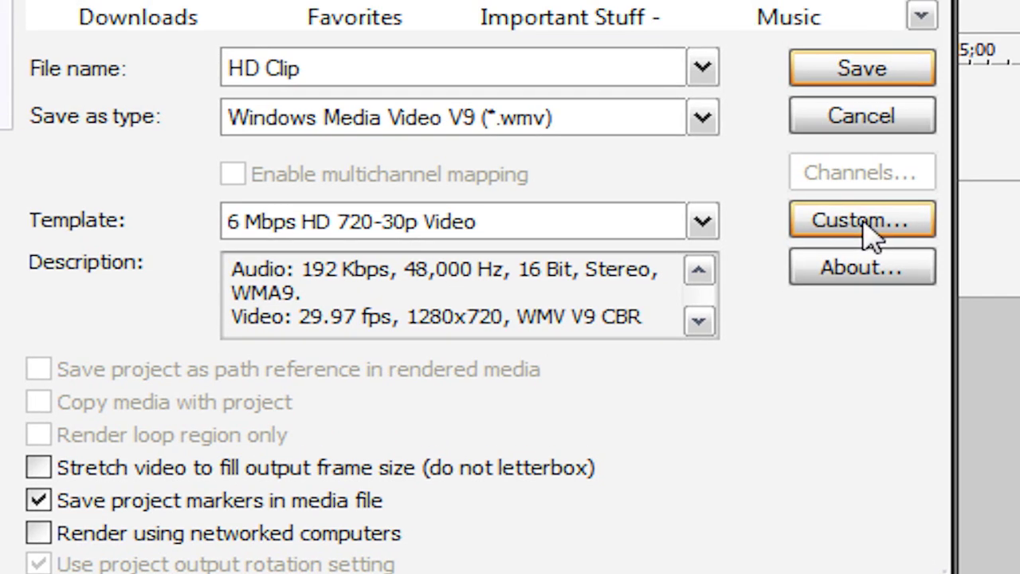
# Open the template's custom settings and check its Audio and Video tabs.
pyautogui.click(838, 204)
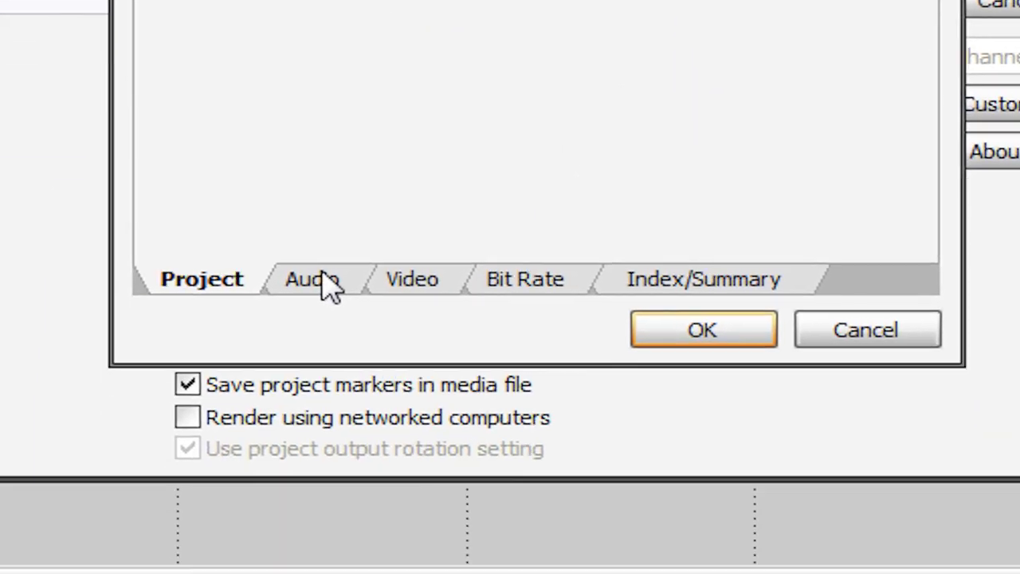
pyautogui.click(307, 542)
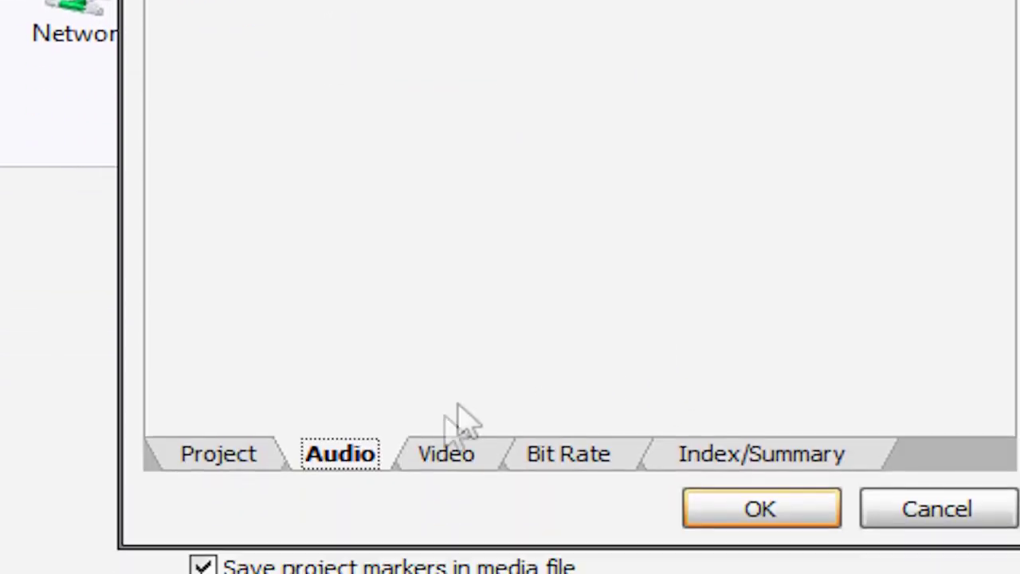
pyautogui.click(448, 454)
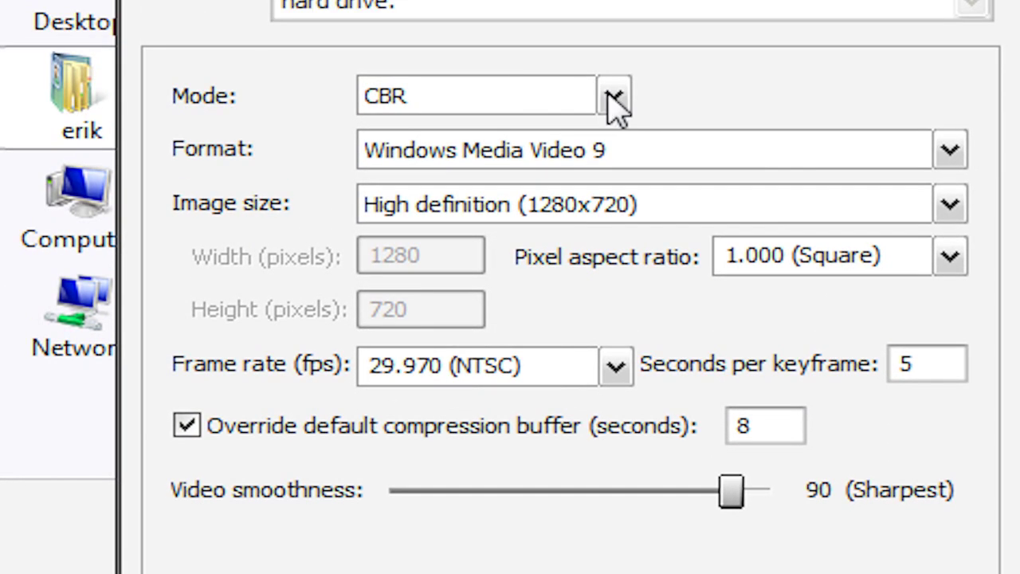
# Set video mode to Quality VBR, keep 1280x720 size, and lower quality to 97%.
pyautogui.click(610, 96)
pyautogui.click(542, 209)
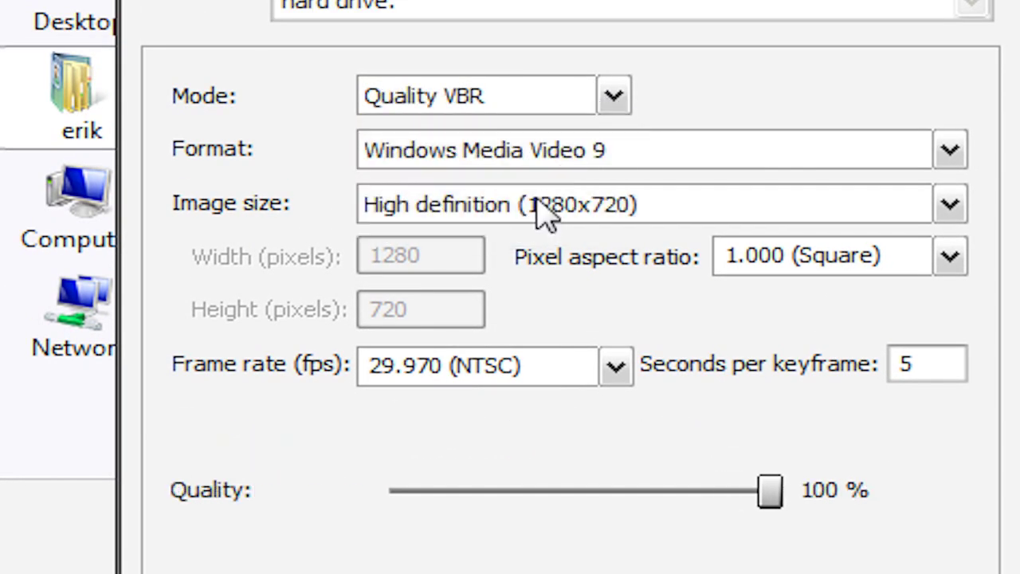
pyautogui.click(610, 96)
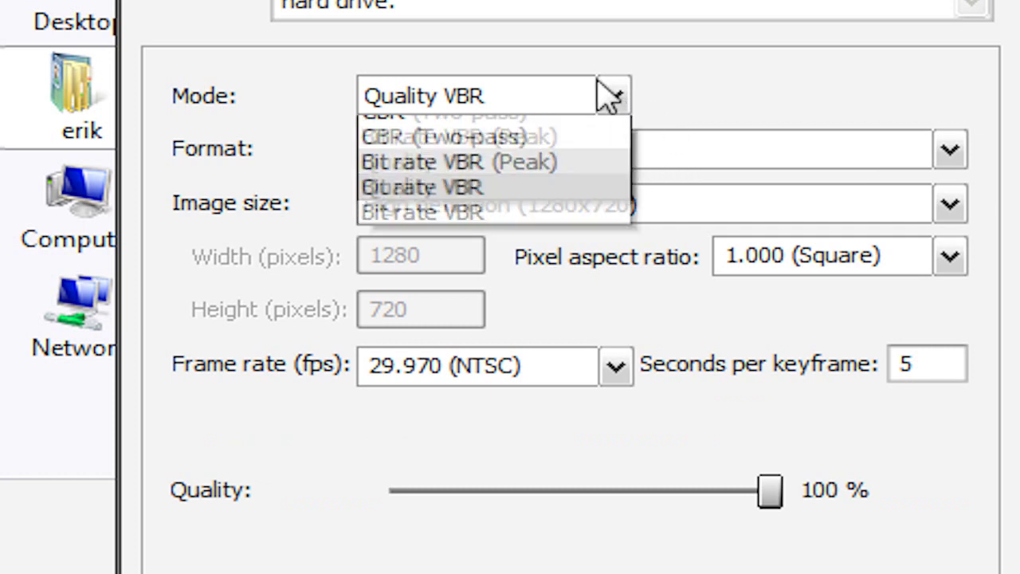
pyautogui.click(606, 209)
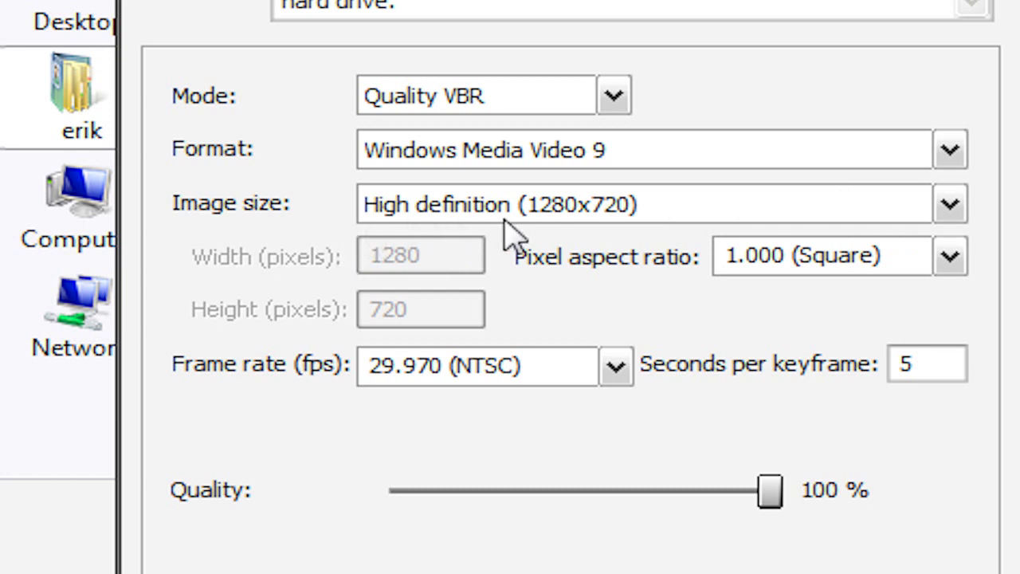
pyautogui.click(830, 214)
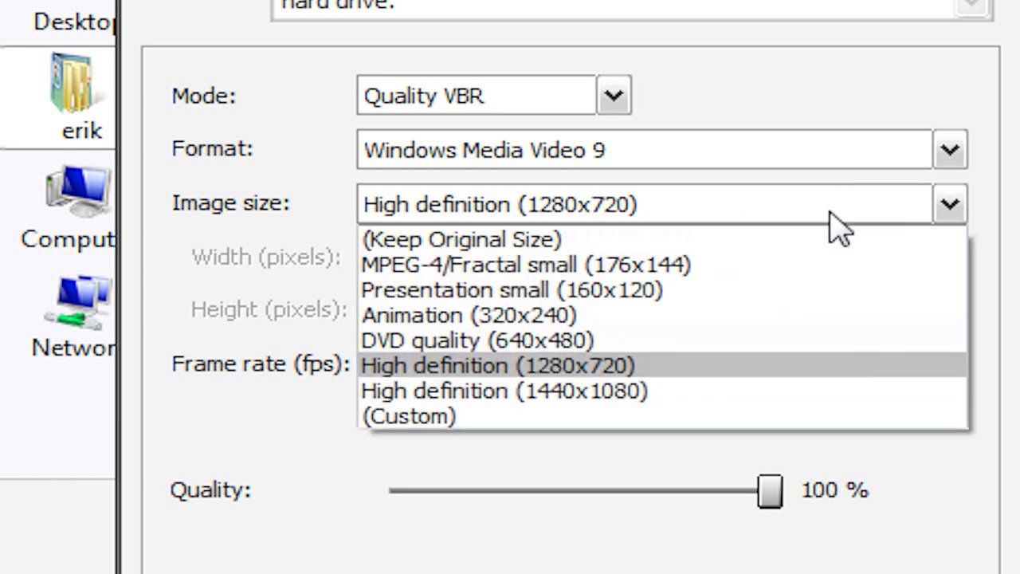
pyautogui.click(831, 217)
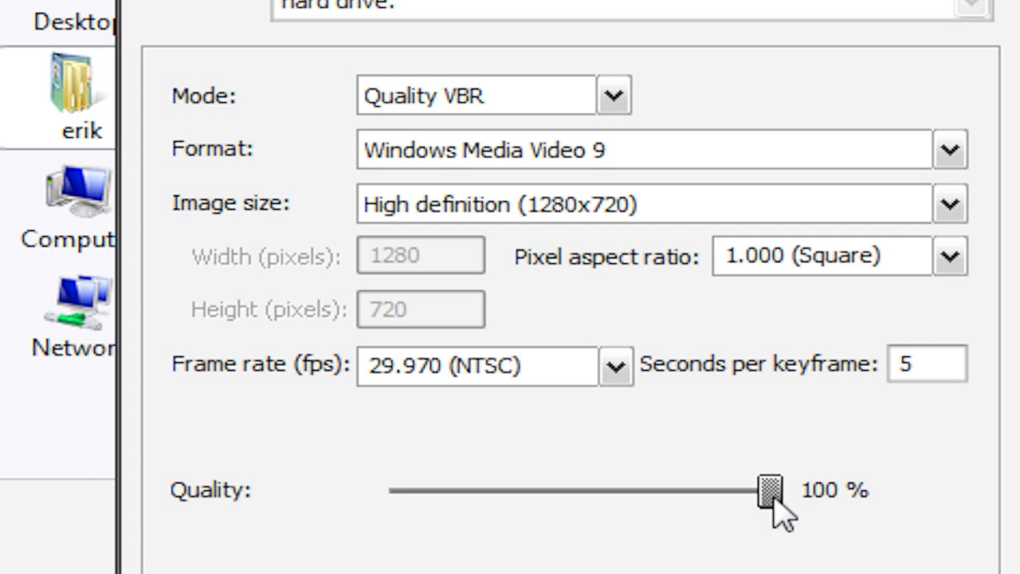
pyautogui.moveTo(770, 497)
pyautogui.mouseDown()
pyautogui.moveTo(725, 490)
pyautogui.moveTo(781, 497)
pyautogui.mouseUp()
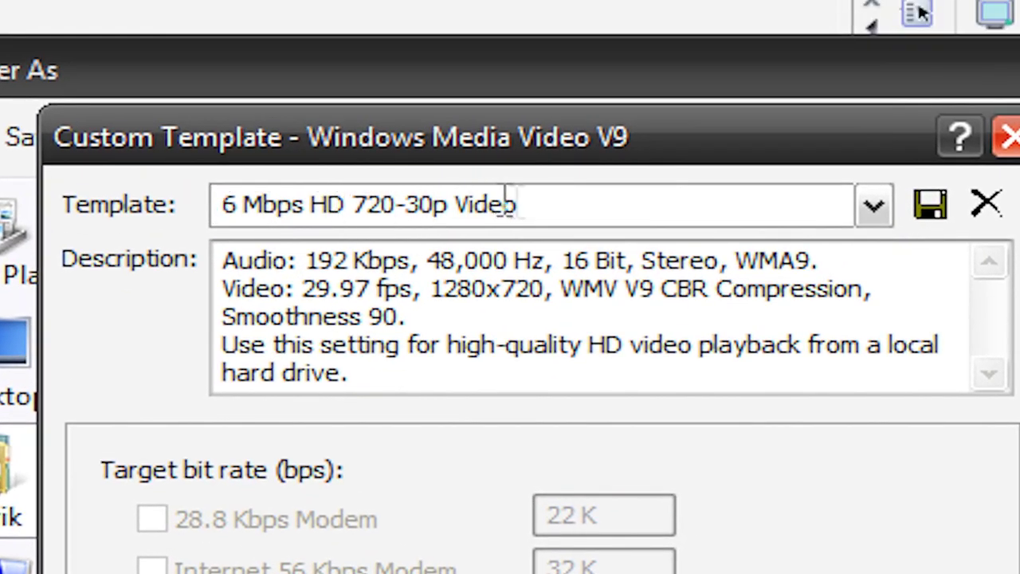
# Name the custom template 'YouTube HD', save it, and confirm the settings.
pyautogui.tripleClick(526, 204)
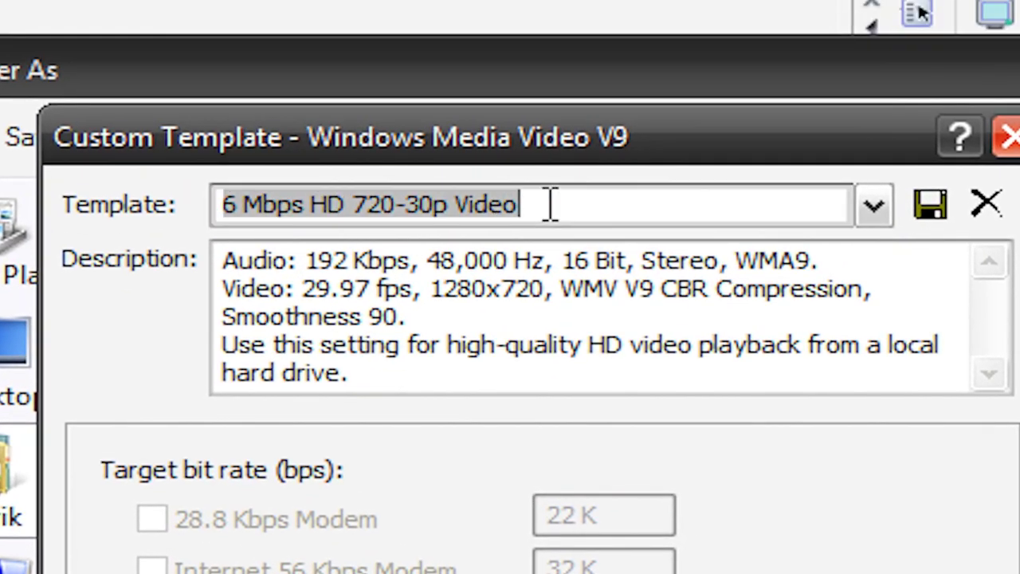
pyautogui.press('BackSpace')
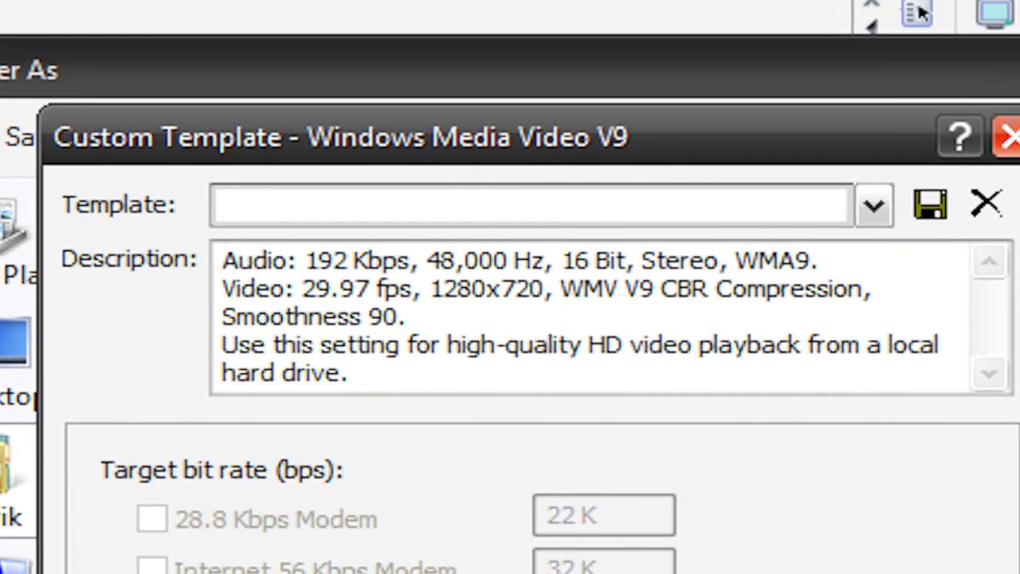
pyautogui.write('YouTube HD')
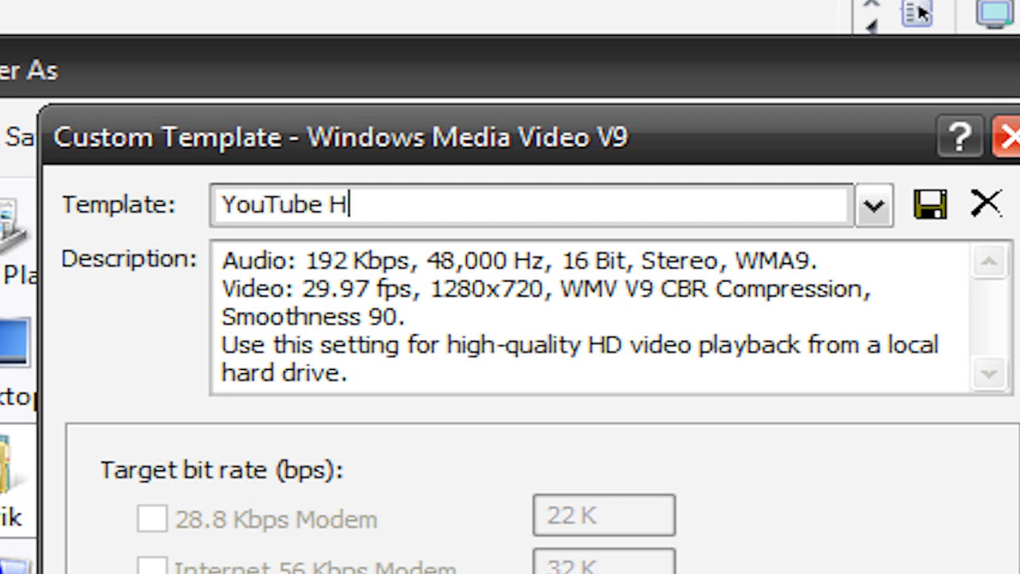
pyautogui.click(931, 206)
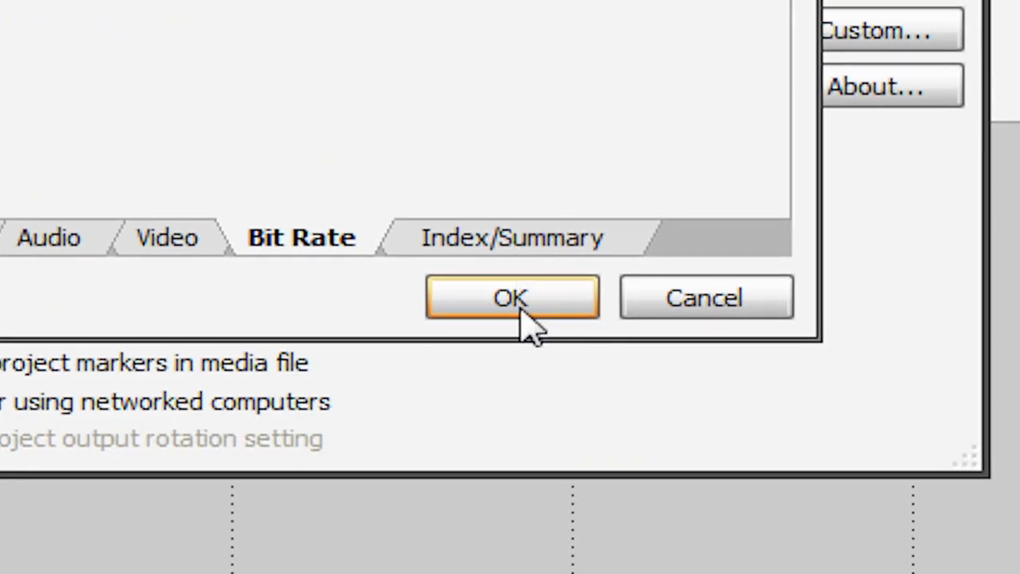
pyautogui.click(522, 309)
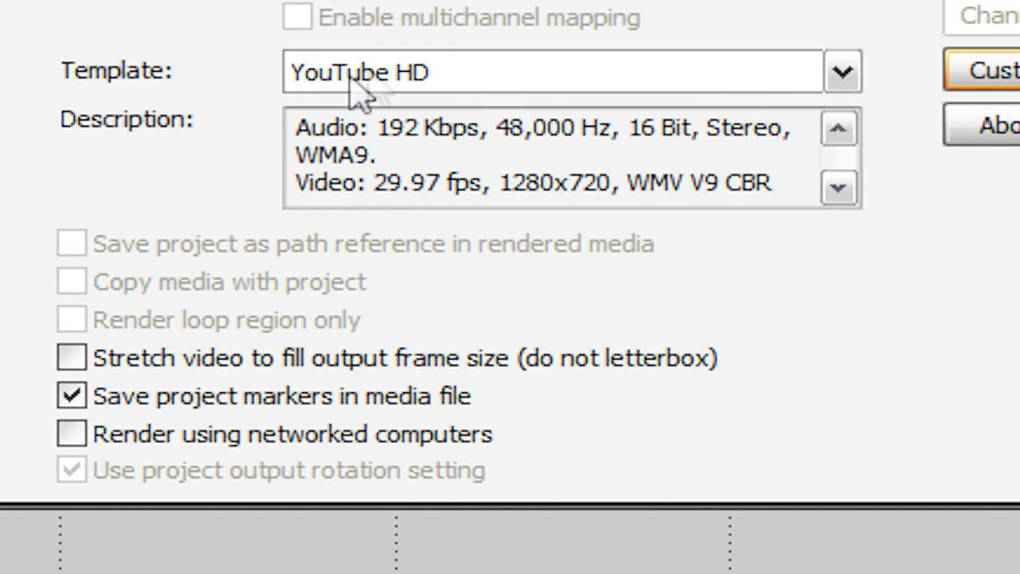
# Render HD Clip.wmv using the YouTube HD template, then cancel the render at 15%.
pyautogui.click(789, 80)
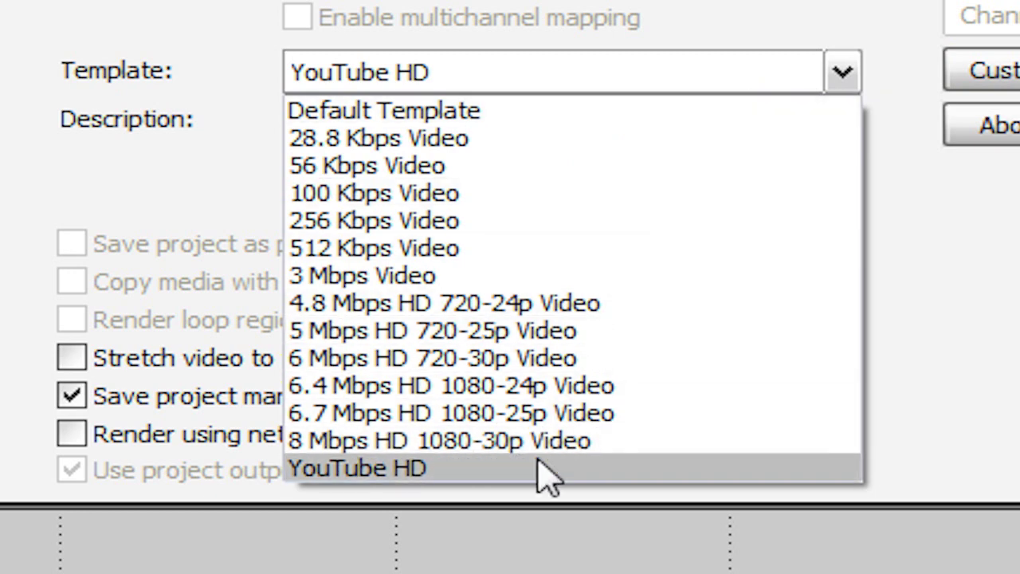
pyautogui.click(549, 477)
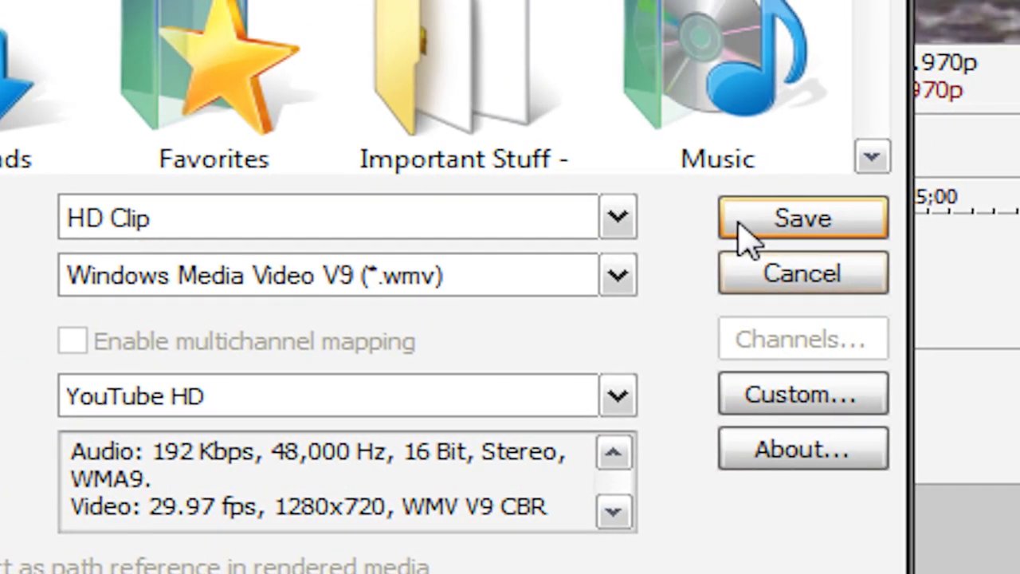
pyautogui.click(746, 237)
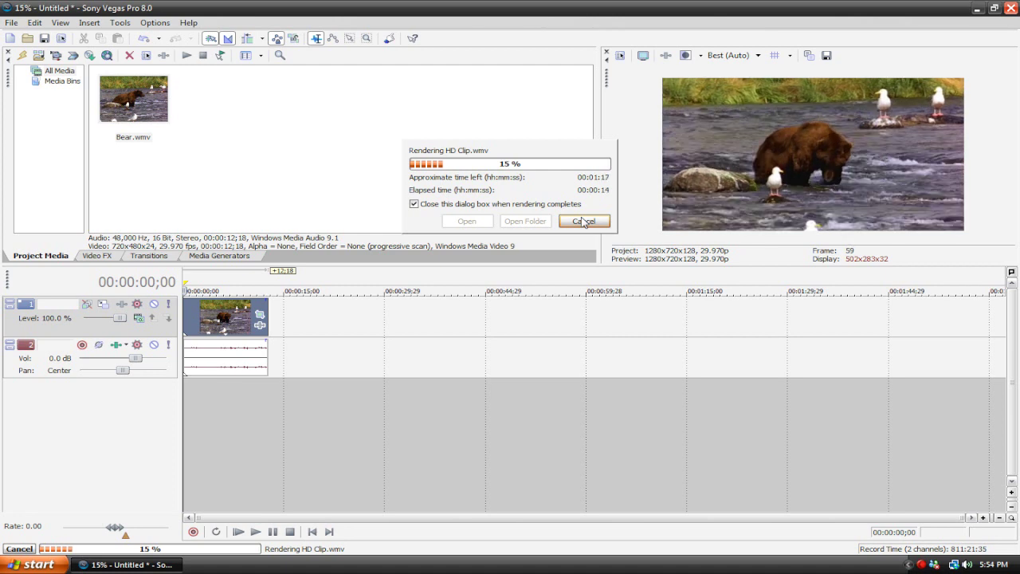
pyautogui.click(585, 221)
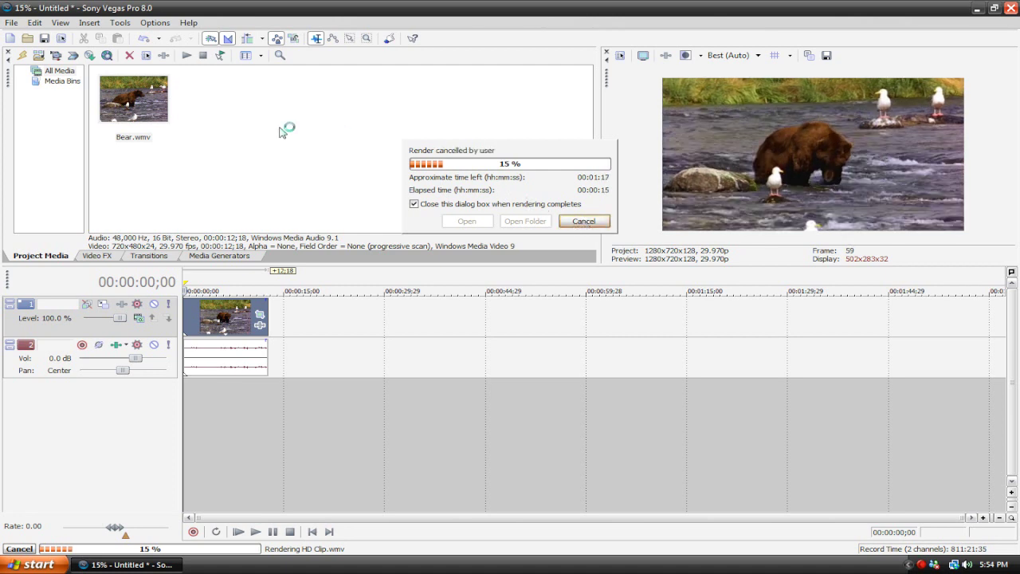